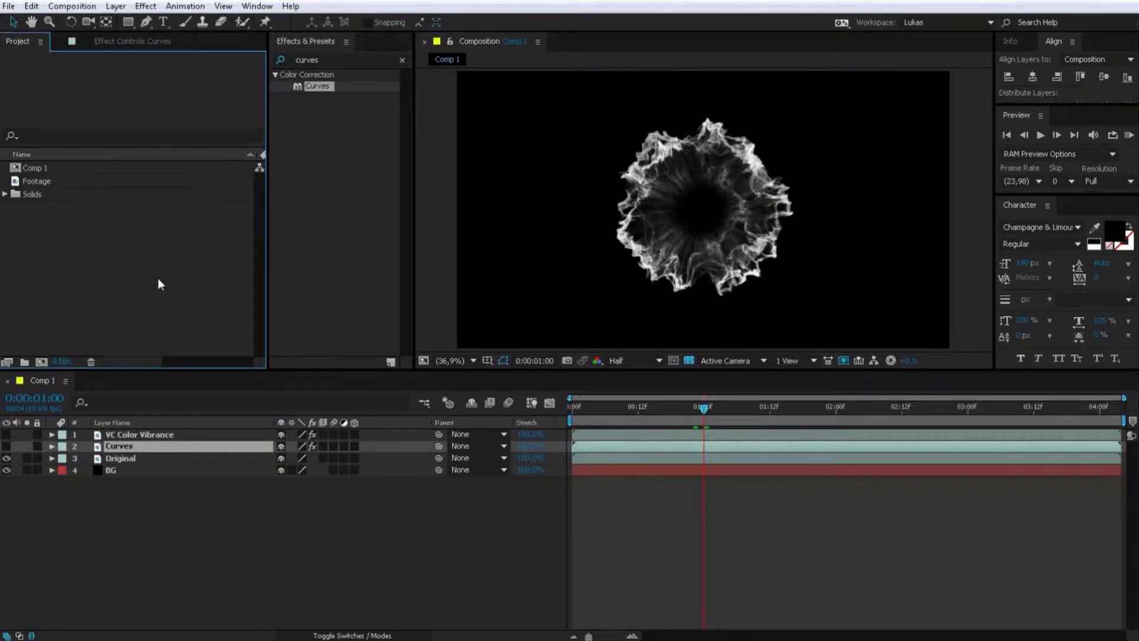
Delete the 'curves' text from the Effects & Presets search box
{"action": "left_click", "coordinate": [360, 61]}
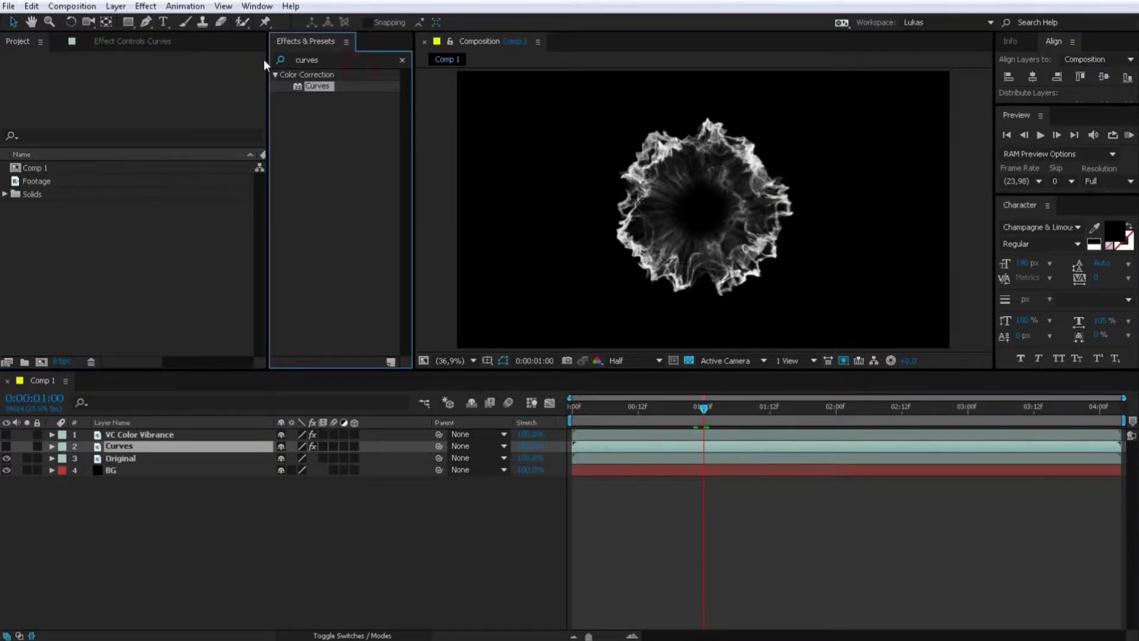
{"action": "key", "text": "ctrl+a"}
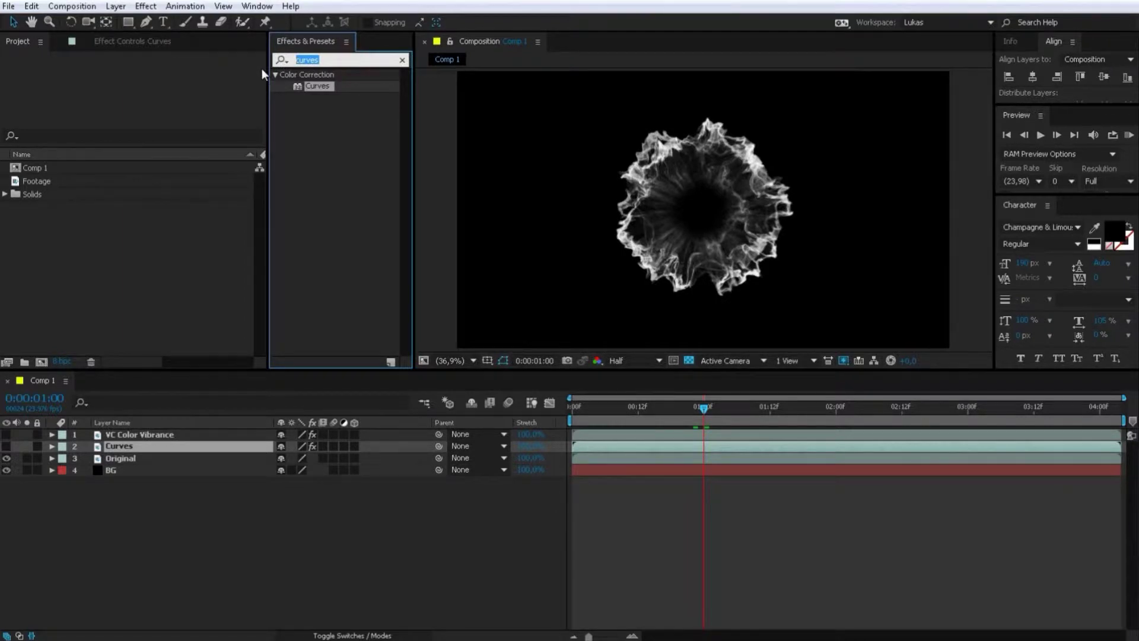
{"action": "key", "text": "BackSpace"}
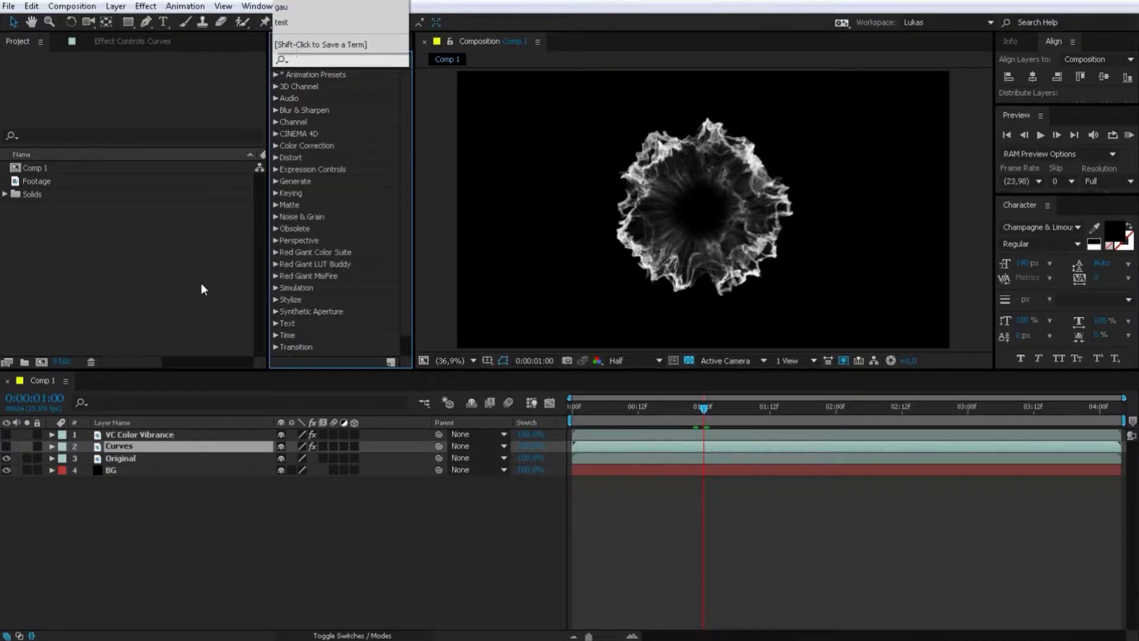
{"action": "left_click", "coordinate": [201, 283]}
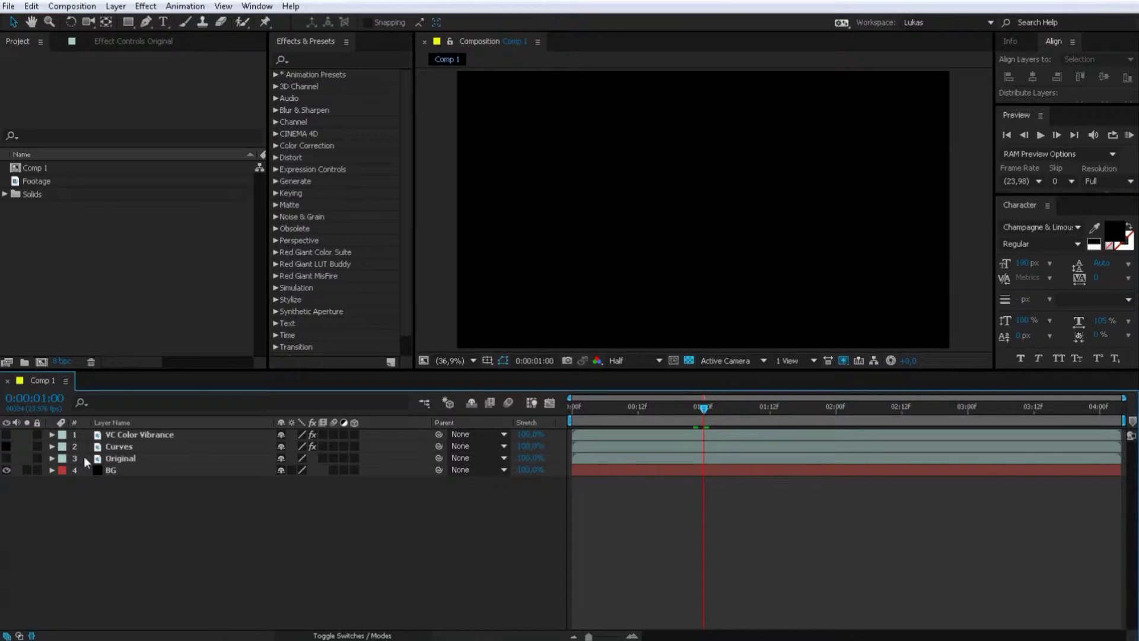
Make the Original layer visible and select Curves from the 'curves' effect search results
{"action": "left_click", "coordinate": [120, 446]}
{"action": "left_click", "coordinate": [310, 61]}
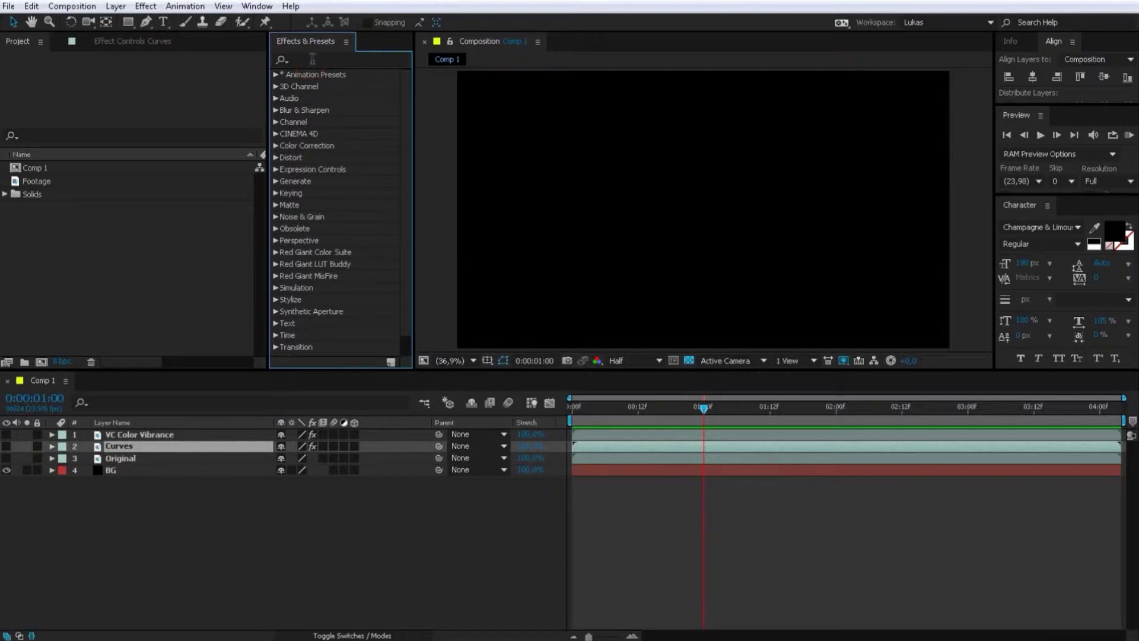
{"action": "left_click", "coordinate": [312, 59]}
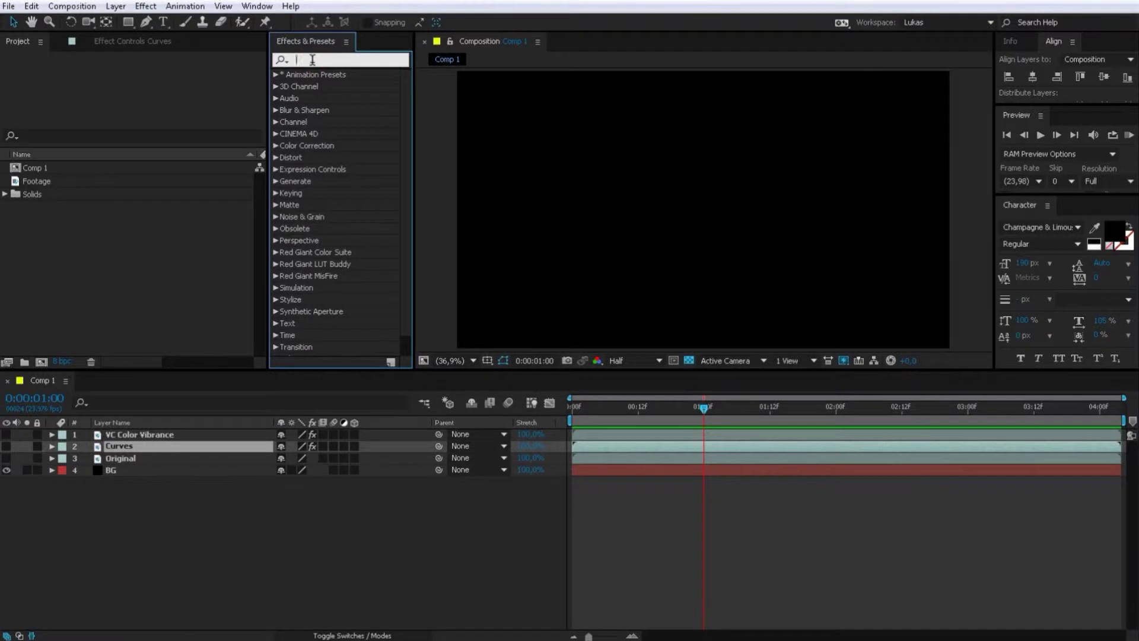
{"action": "type", "text": "curves"}
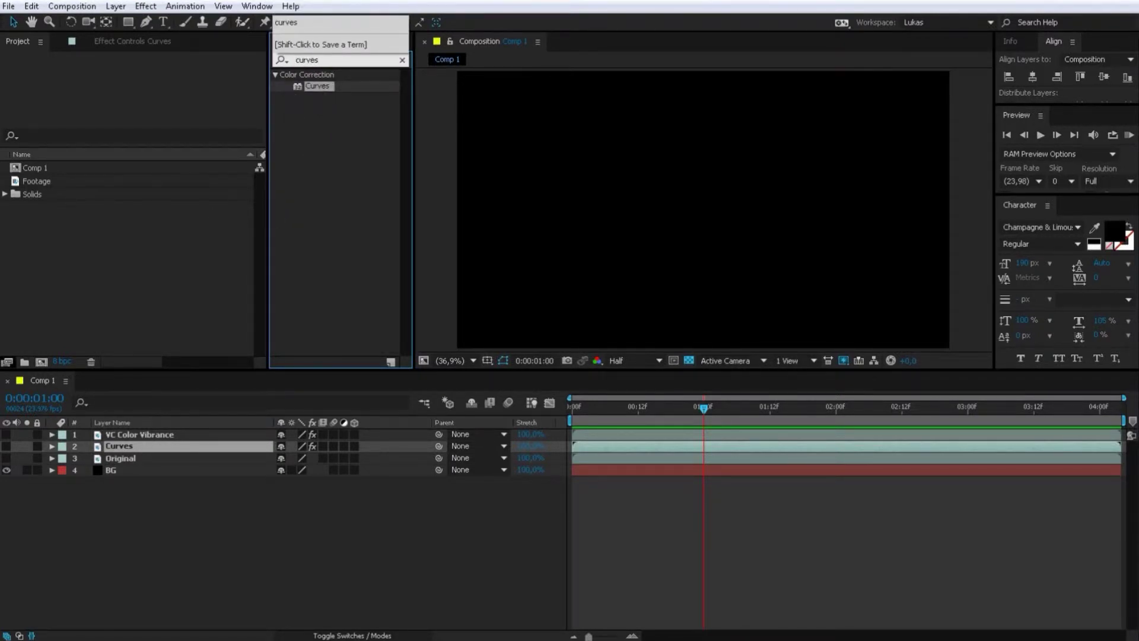
{"action": "left_click", "coordinate": [6, 457]}
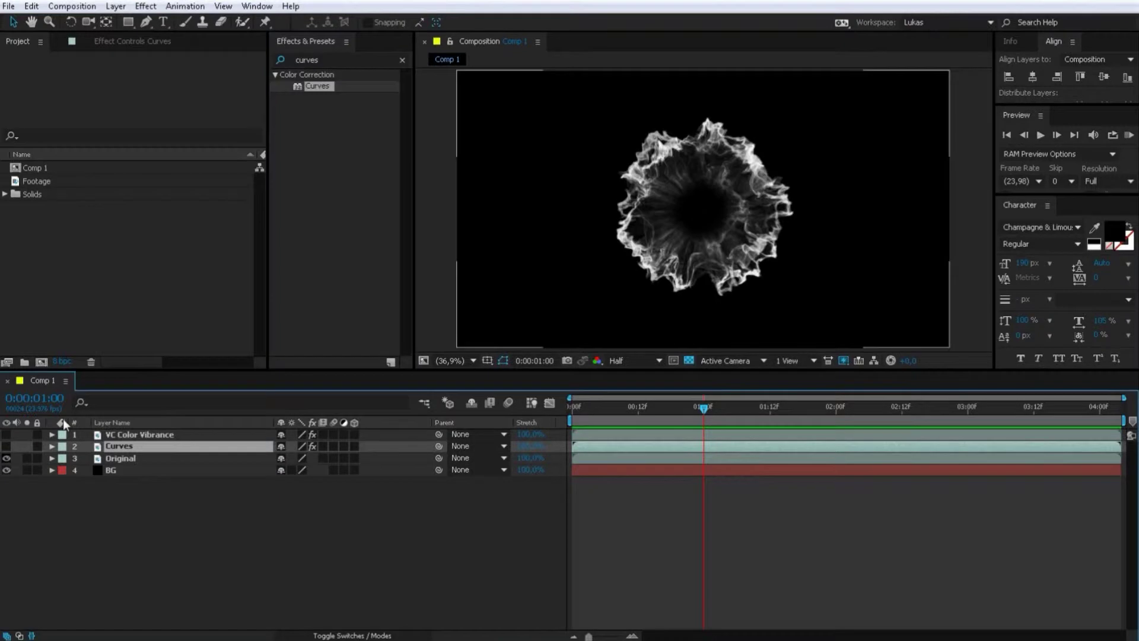
{"action": "left_click", "coordinate": [315, 86]}
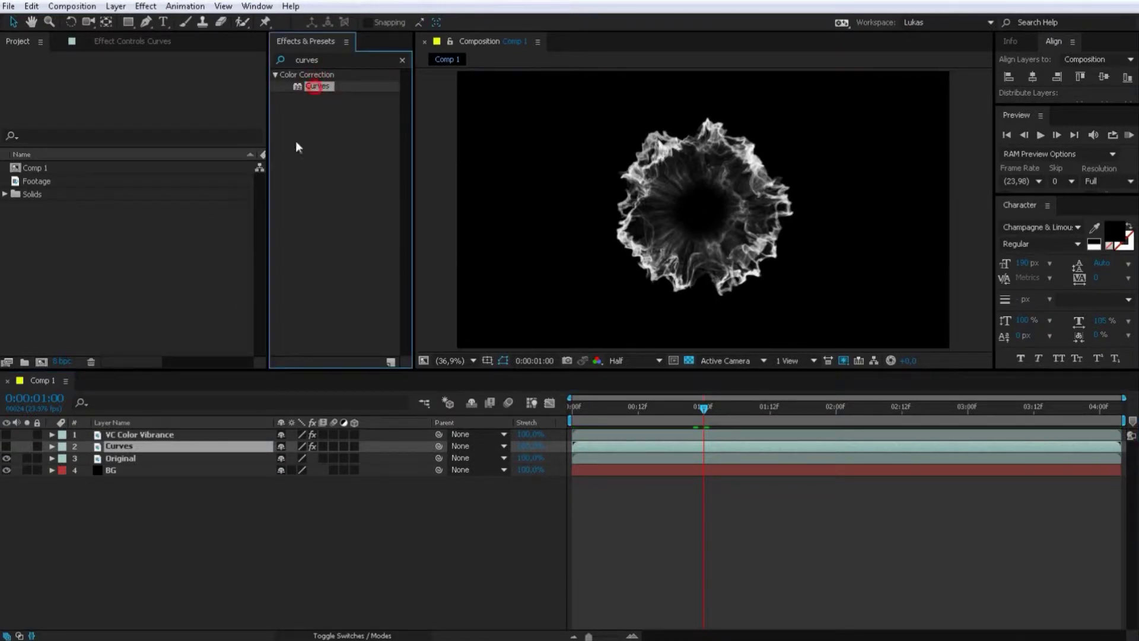
Apply Curves to the Original layer and pull the Blue channel curve down
{"action": "left_click_drag", "start_coordinate": [296, 141], "coordinate": [121, 459]}
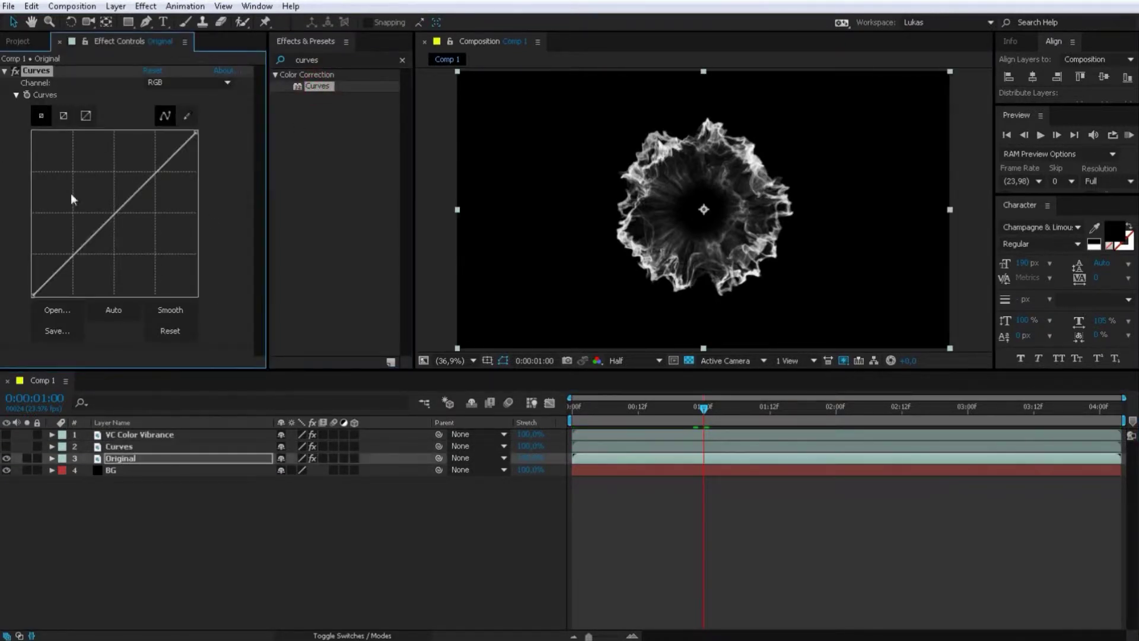
{"action": "left_click", "coordinate": [188, 82]}
{"action": "left_click", "coordinate": [190, 148]}
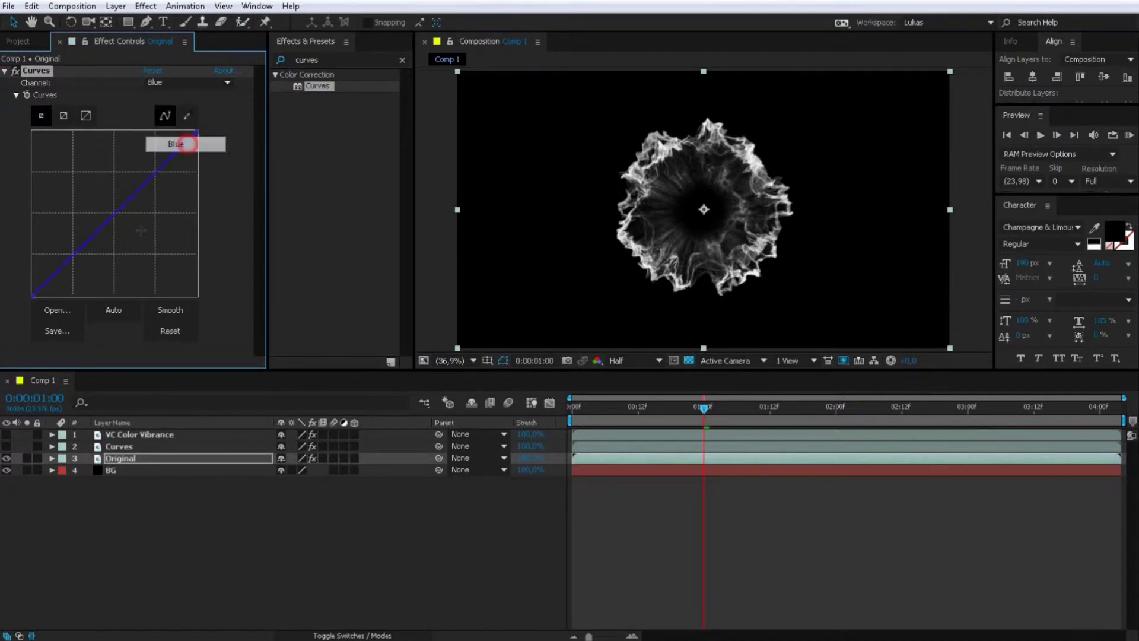
{"action": "left_click_drag", "start_coordinate": [112, 219], "coordinate": [126, 246]}
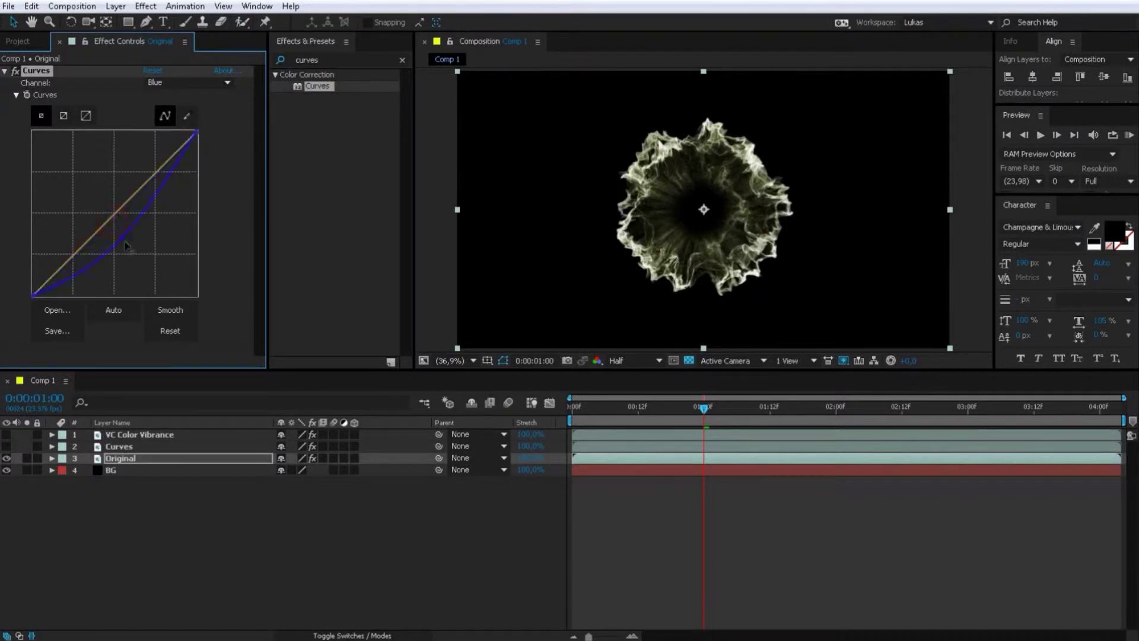
Bend the Red channel curve upward to push the ring toward orange
{"action": "left_click", "coordinate": [188, 81]}
{"action": "left_click", "coordinate": [186, 107]}
{"action": "left_click_drag", "start_coordinate": [112, 204], "coordinate": [104, 185]}
{"action": "left_click", "coordinate": [184, 83]}
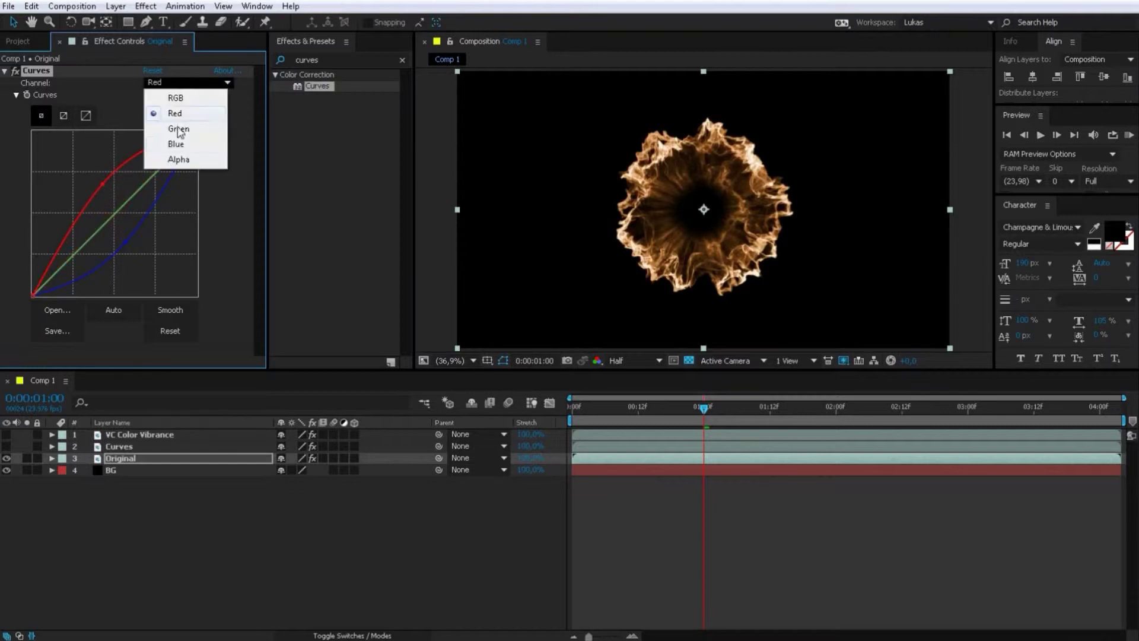
{"action": "left_click", "coordinate": [178, 143]}
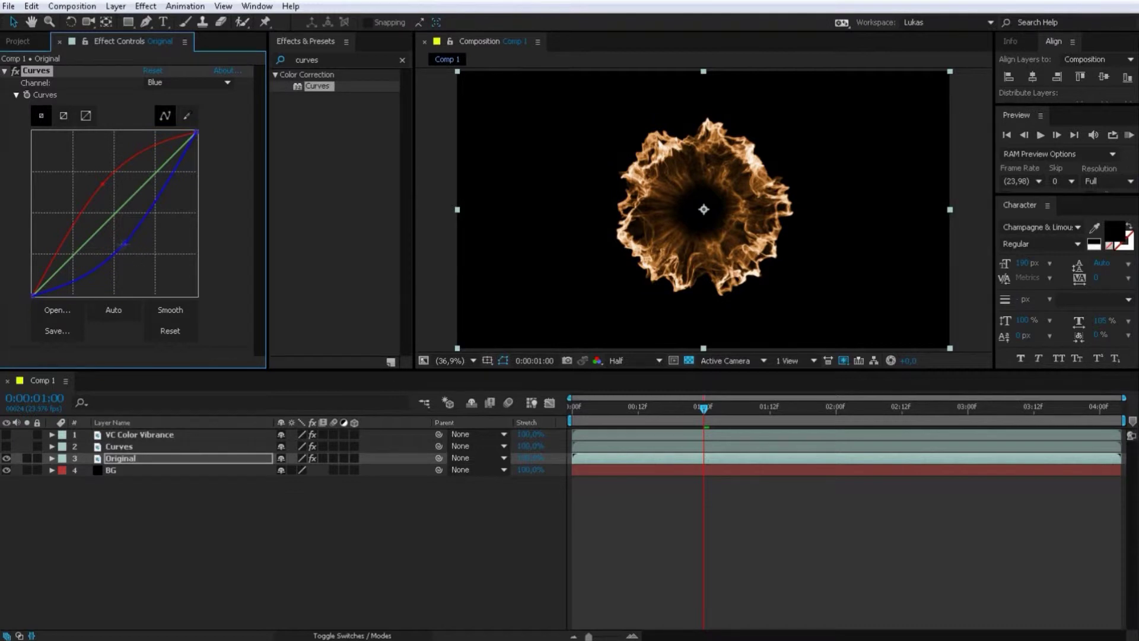
{"action": "left_click", "coordinate": [187, 82]}
{"action": "left_click", "coordinate": [176, 113]}
{"action": "mouse_move", "coordinate": [98, 185]}
{"action": "left_mouse_down"}
{"action": "mouse_move", "coordinate": [72, 173]}
{"action": "mouse_move", "coordinate": [82, 177]}
{"action": "left_mouse_up"}
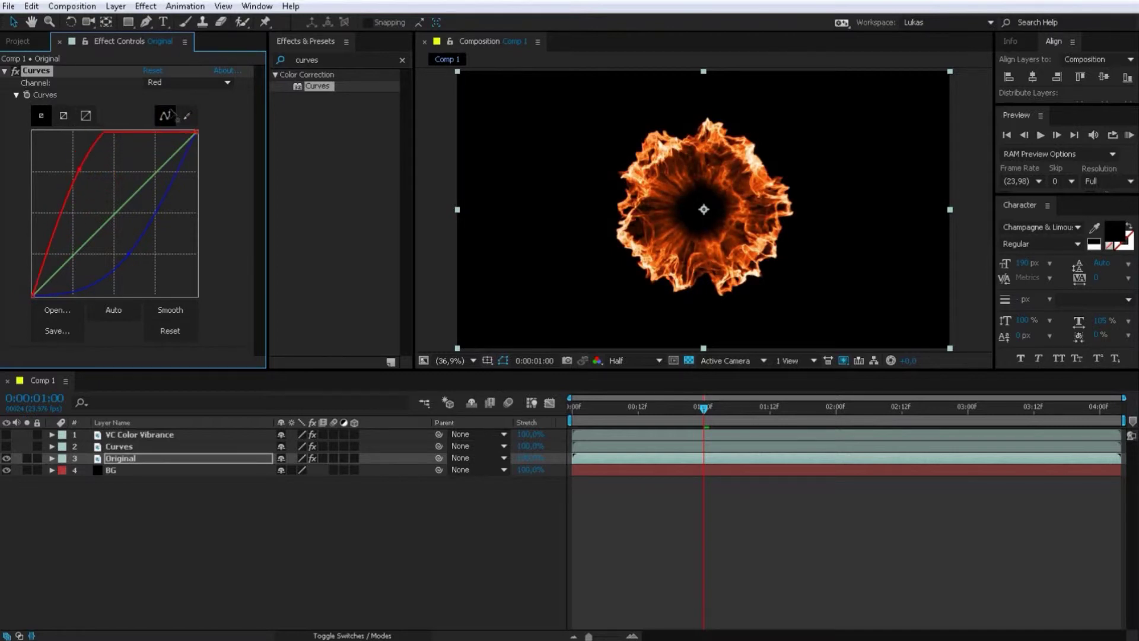
Pull the Green channel curve below the diagonal using two points
{"action": "left_click", "coordinate": [182, 82]}
{"action": "left_click", "coordinate": [178, 129]}
{"action": "left_click_drag", "start_coordinate": [114, 213], "coordinate": [105, 239]}
{"action": "left_click_drag", "start_coordinate": [142, 203], "coordinate": [142, 198]}
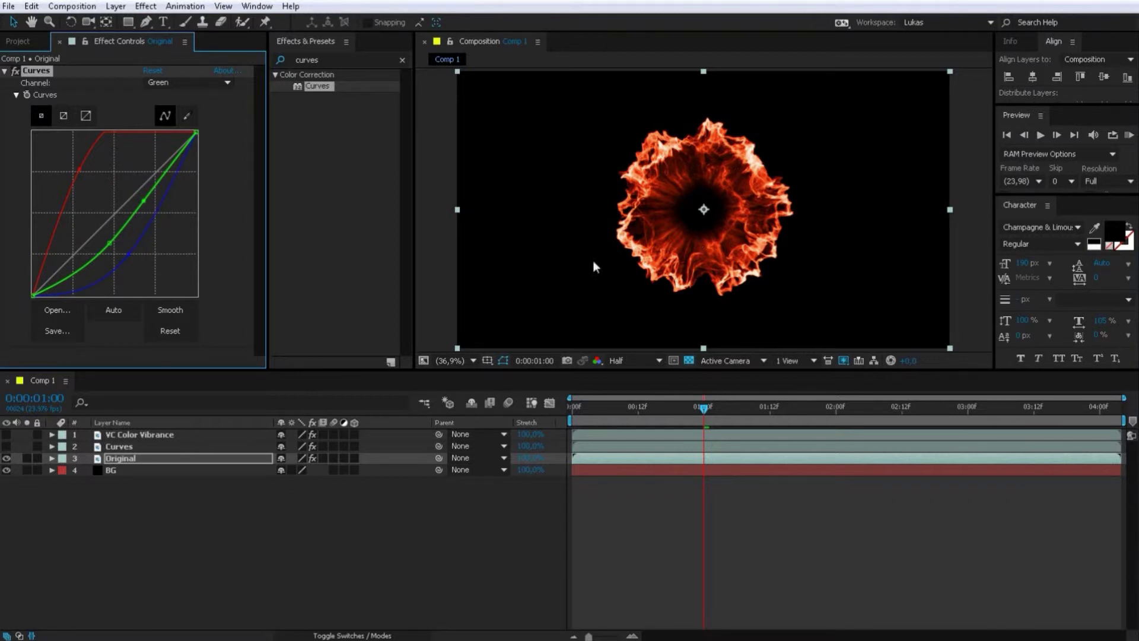
Hide Original, show the VC Color Vibrance layer, and clear the effects search field
{"action": "left_click", "coordinate": [429, 531]}
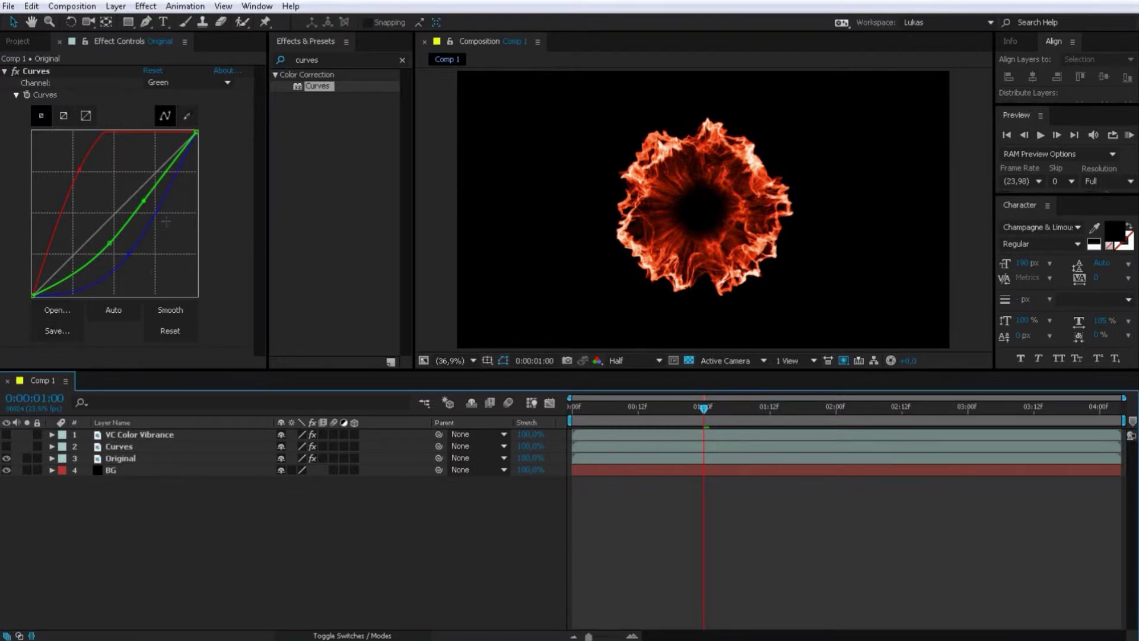
{"action": "left_click", "coordinate": [7, 458]}
{"action": "left_click", "coordinate": [8, 435]}
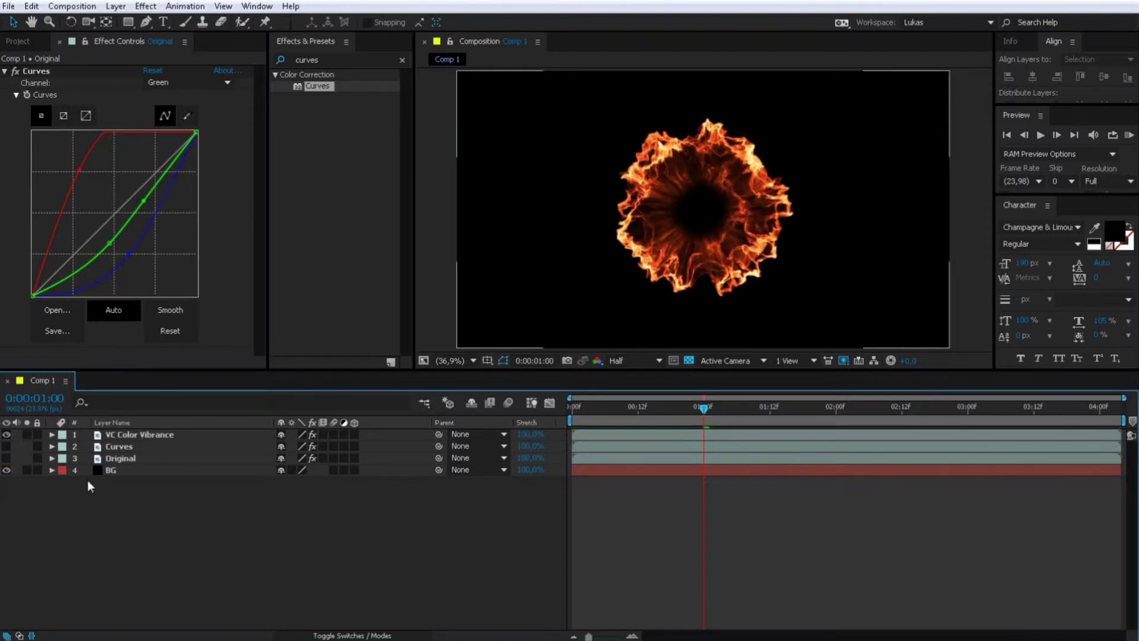
{"action": "left_click", "coordinate": [330, 60]}
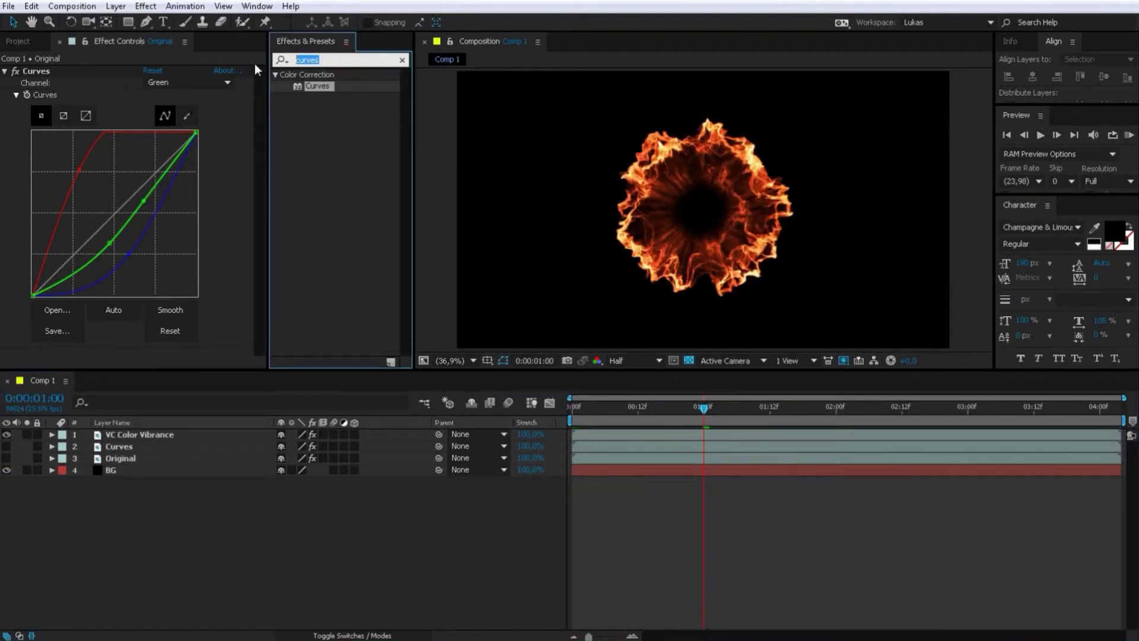
{"action": "key", "text": "ctrl+a"}
{"action": "type", "text": "vc c"}
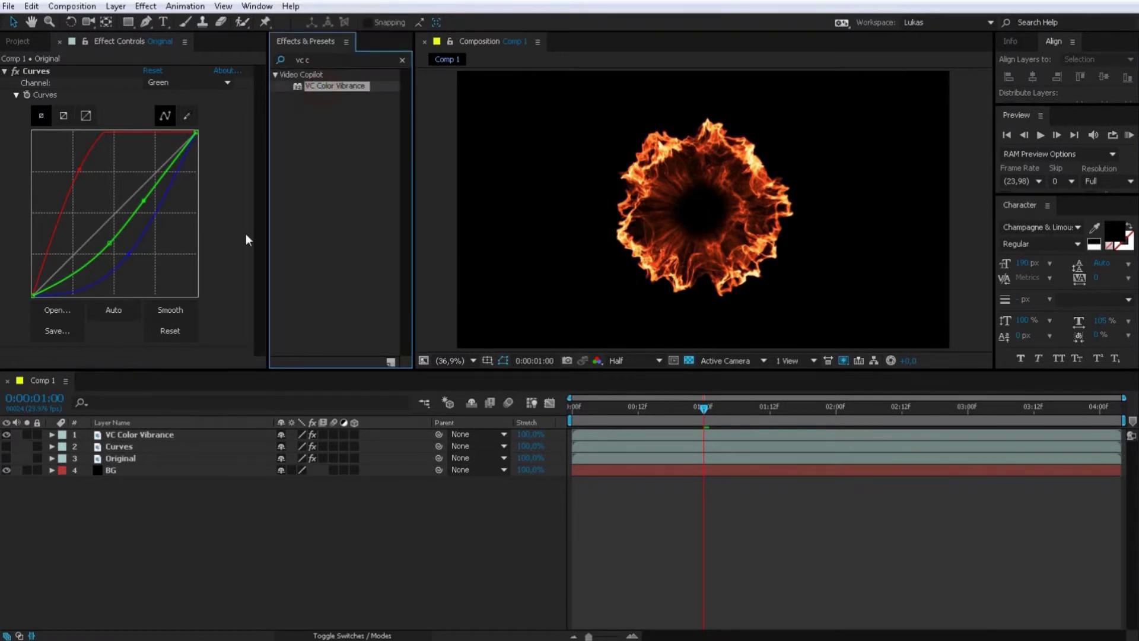
Apply VC Color Vibrance to layer 1 and set its color to orange FF651A
{"action": "left_click_drag", "start_coordinate": [320, 89], "coordinate": [147, 437]}
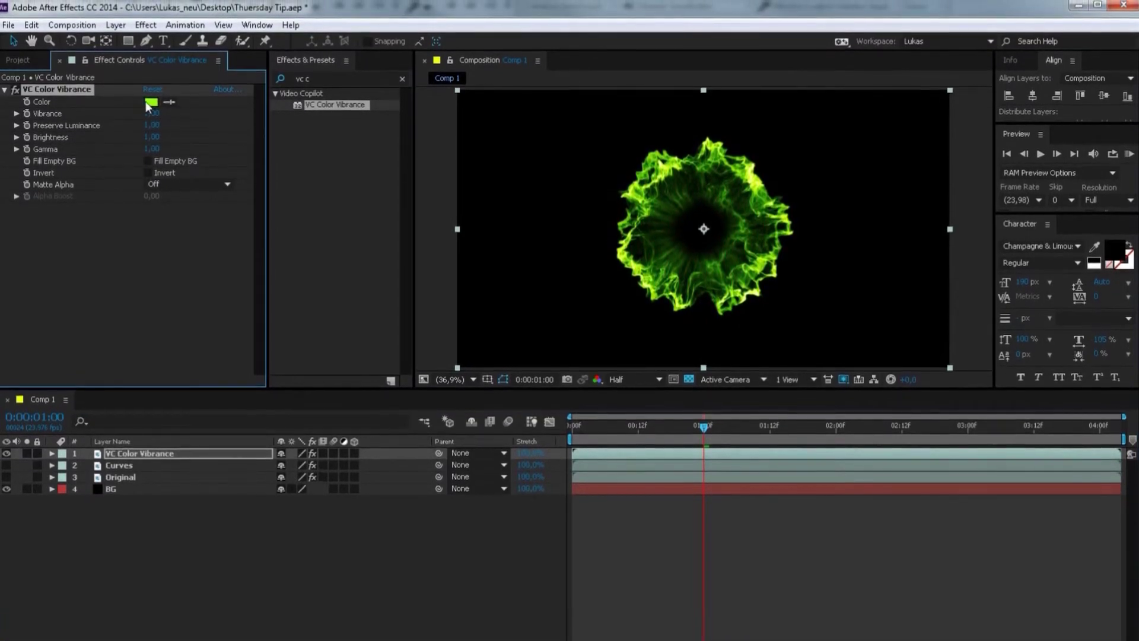
{"action": "left_click", "coordinate": [152, 104]}
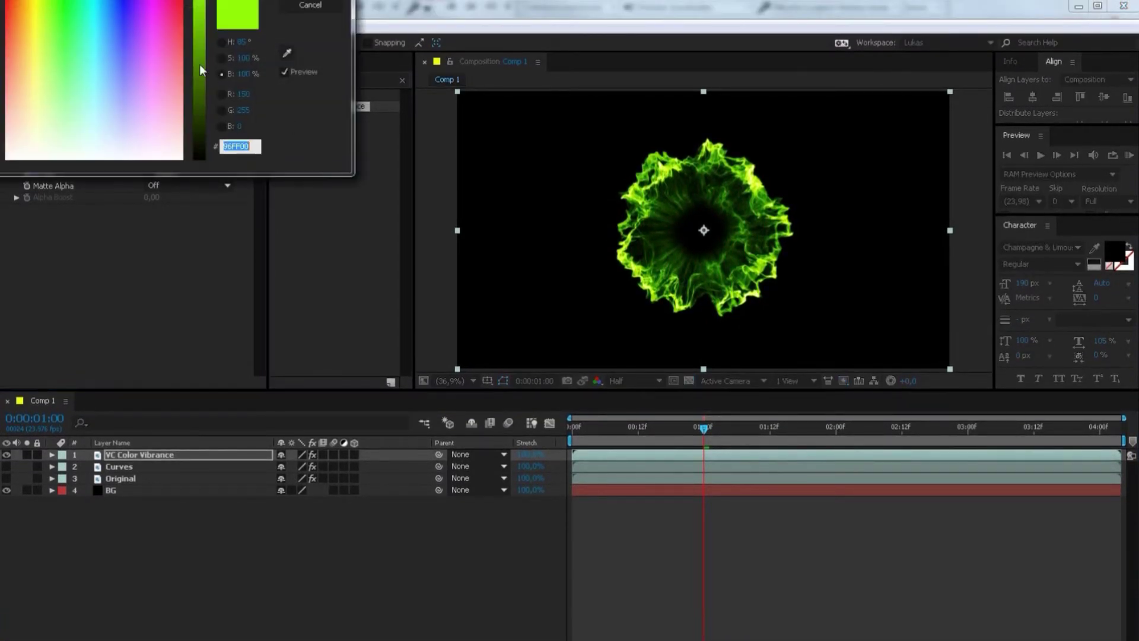
{"action": "left_click_drag", "start_coordinate": [20, 7], "coordinate": [16, 4]}
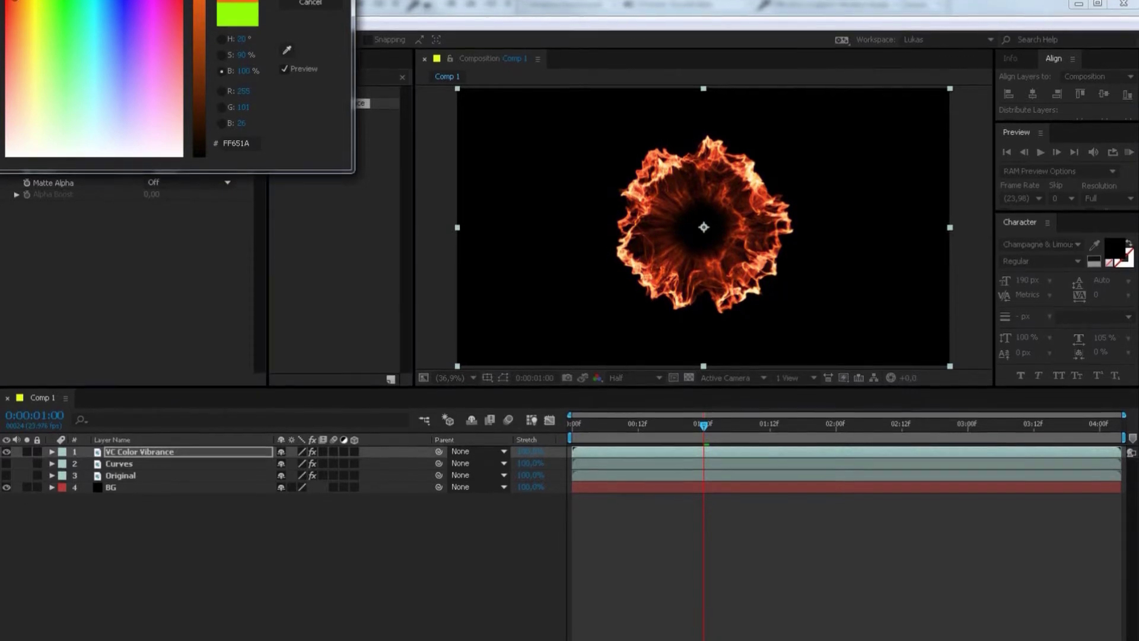
{"action": "key", "text": "Return"}
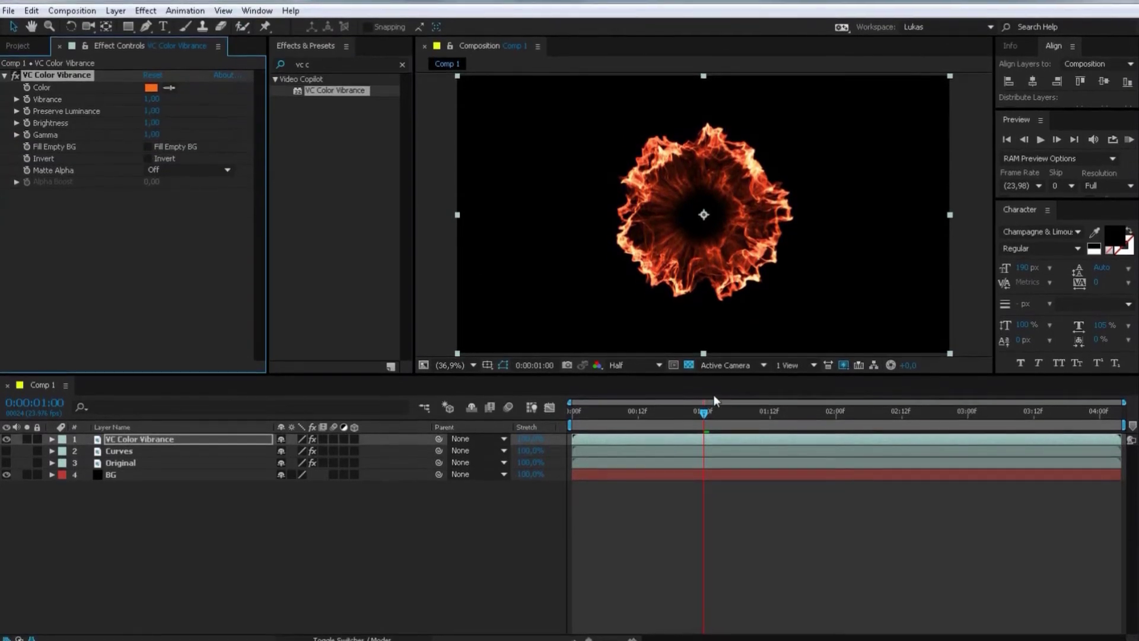
Apply Curves to layer 1 and bend its RGB curve into a gentle S-shape
{"action": "left_click", "coordinate": [341, 69]}
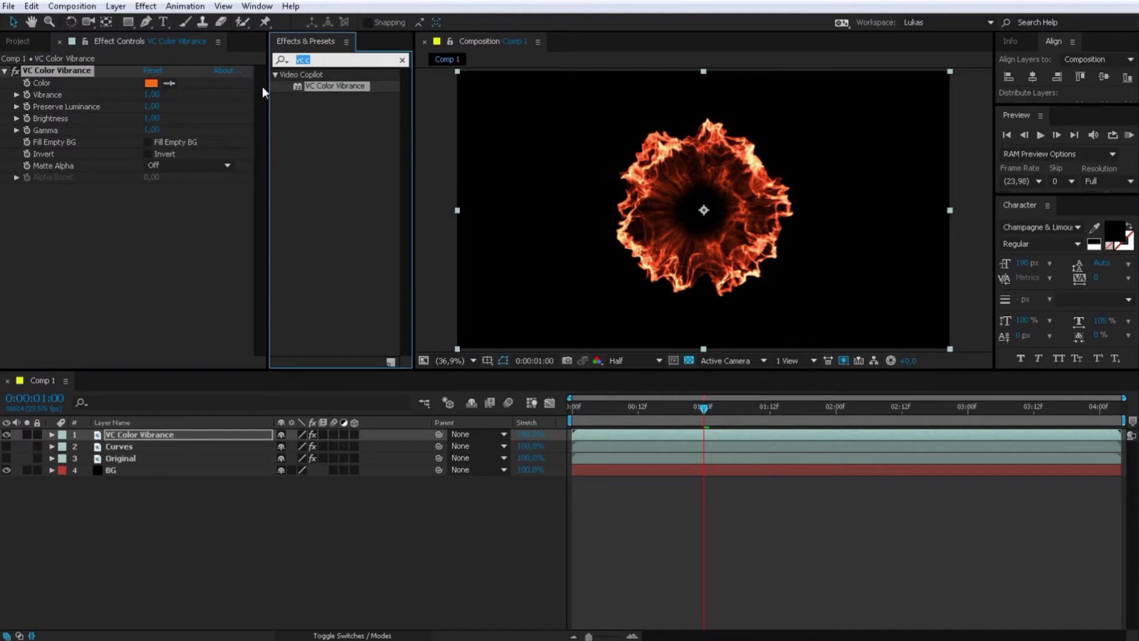
{"action": "type", "text": "curve"}
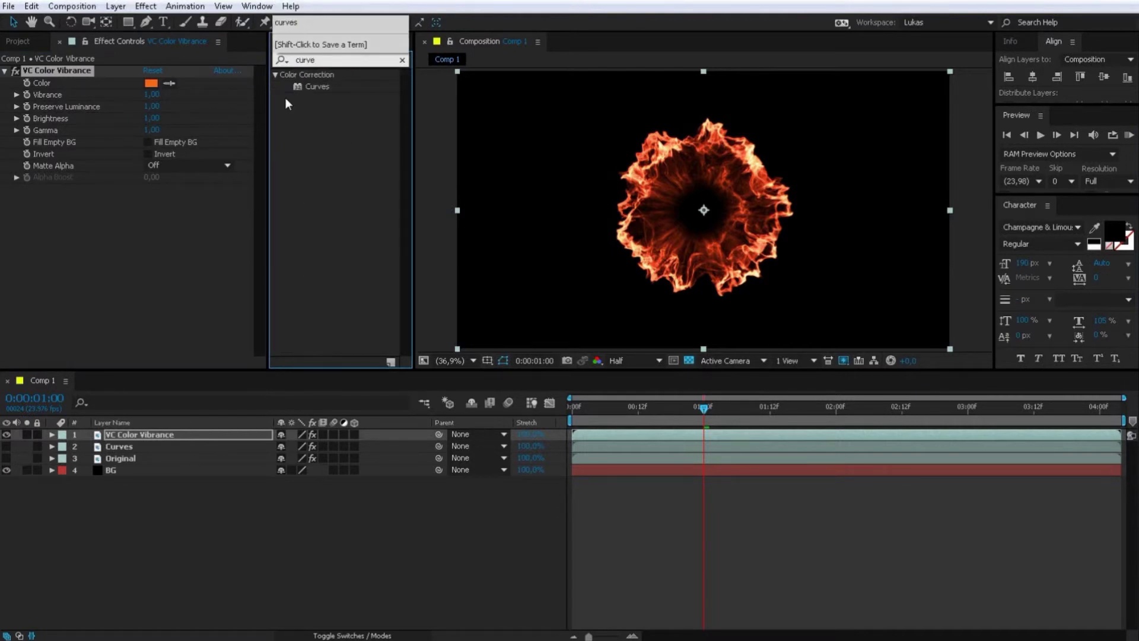
{"action": "left_click", "coordinate": [317, 81]}
{"action": "left_click", "coordinate": [316, 86]}
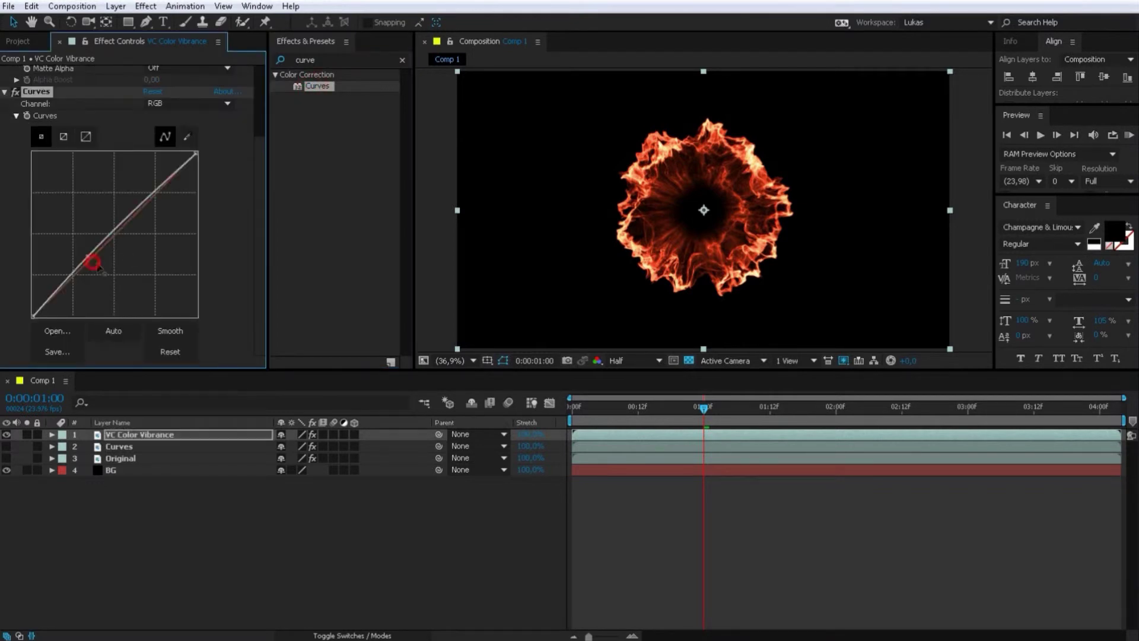
{"action": "left_click_drag", "start_coordinate": [103, 249], "coordinate": [95, 264]}
{"action": "left_click_drag", "start_coordinate": [142, 220], "coordinate": [137, 210]}
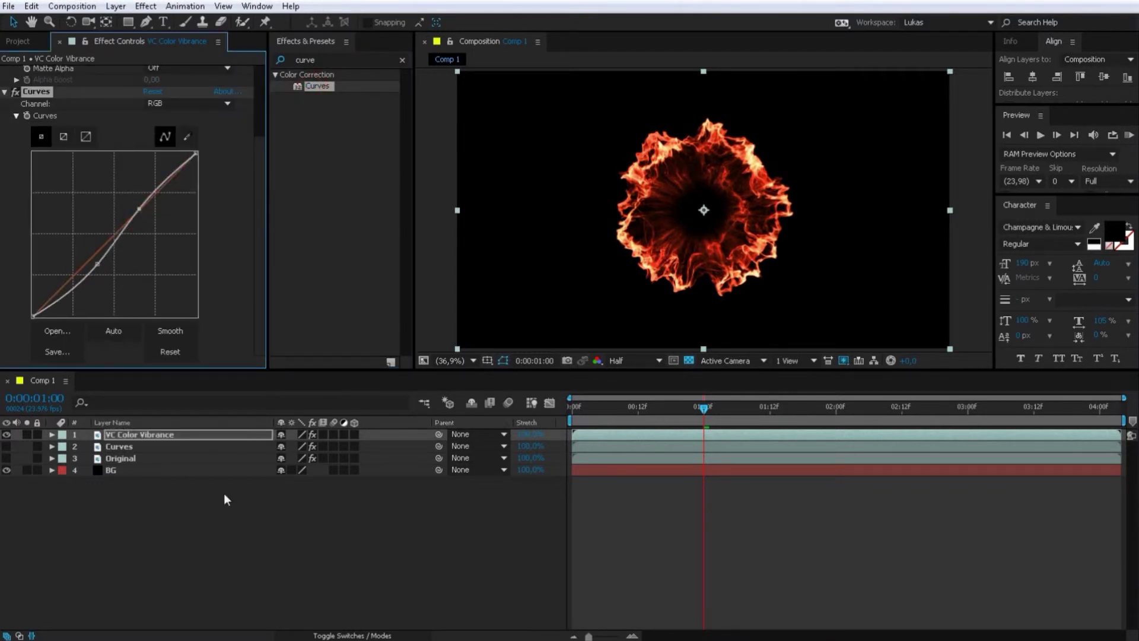
Toggle the Original and VC Color Vibrance layer visibility to compare results
{"action": "left_click", "coordinate": [8, 458]}
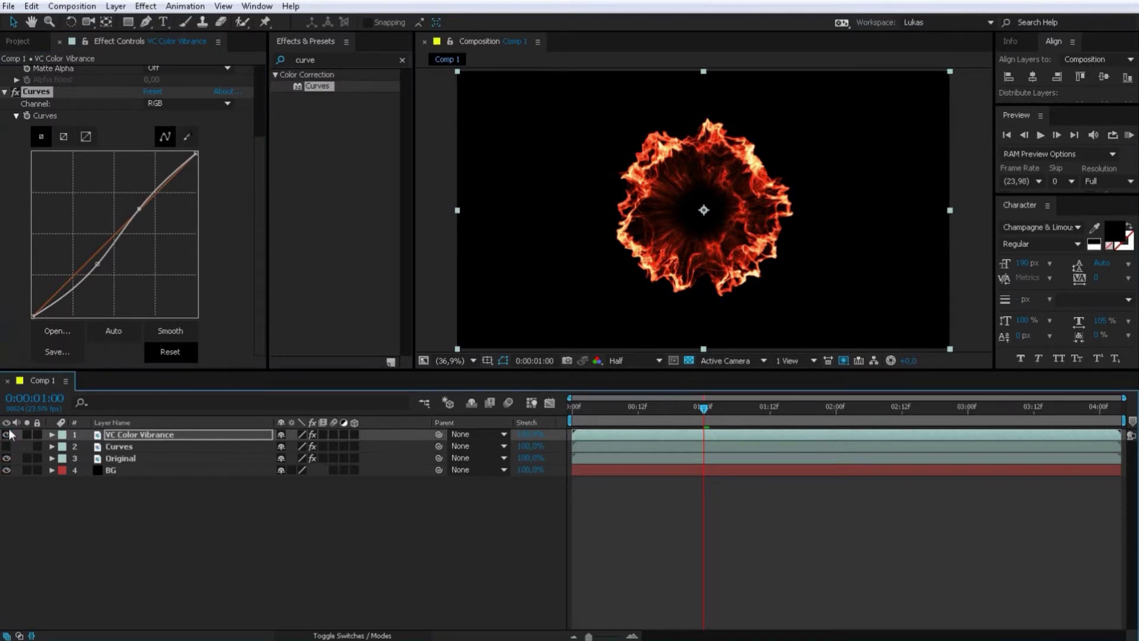
{"action": "left_click", "coordinate": [7, 435]}
{"action": "left_click", "coordinate": [7, 434]}
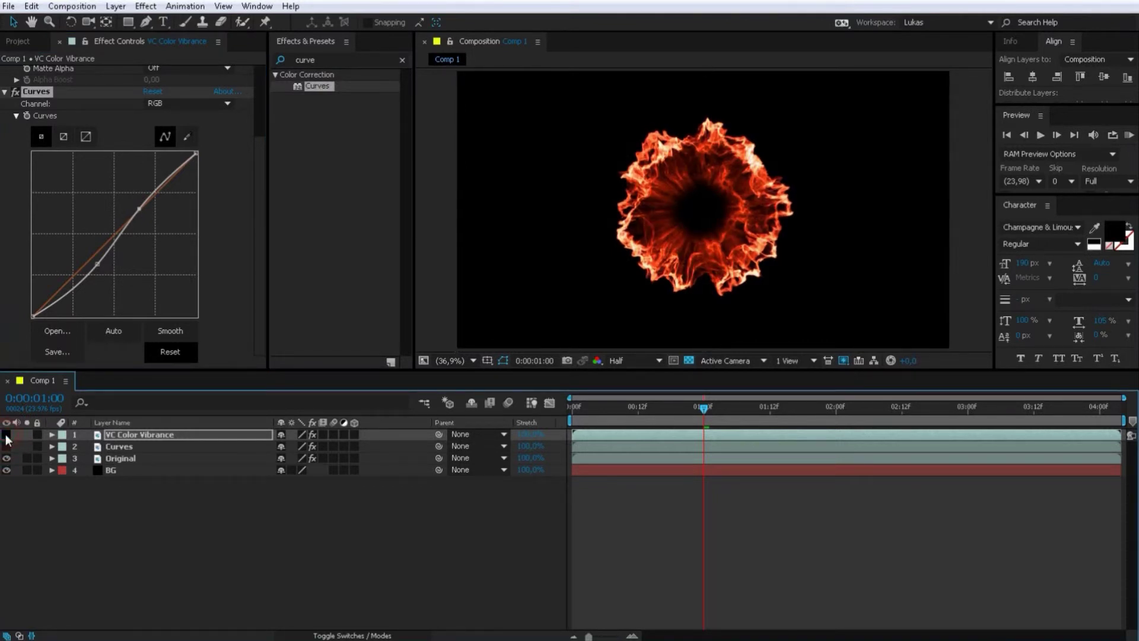
{"action": "left_click", "coordinate": [7, 435]}
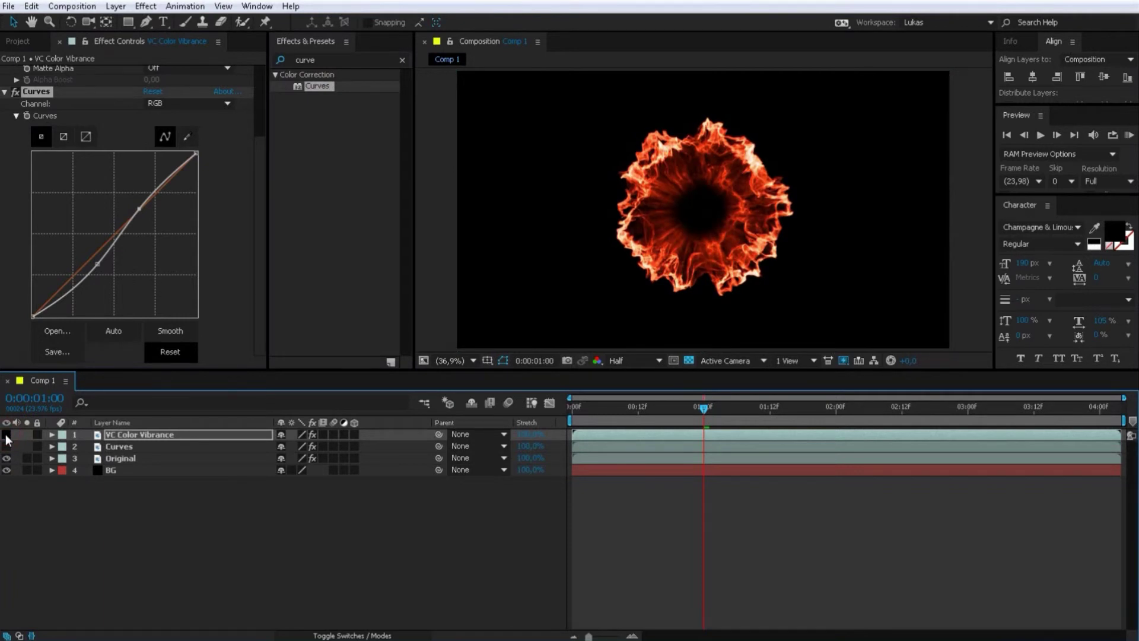